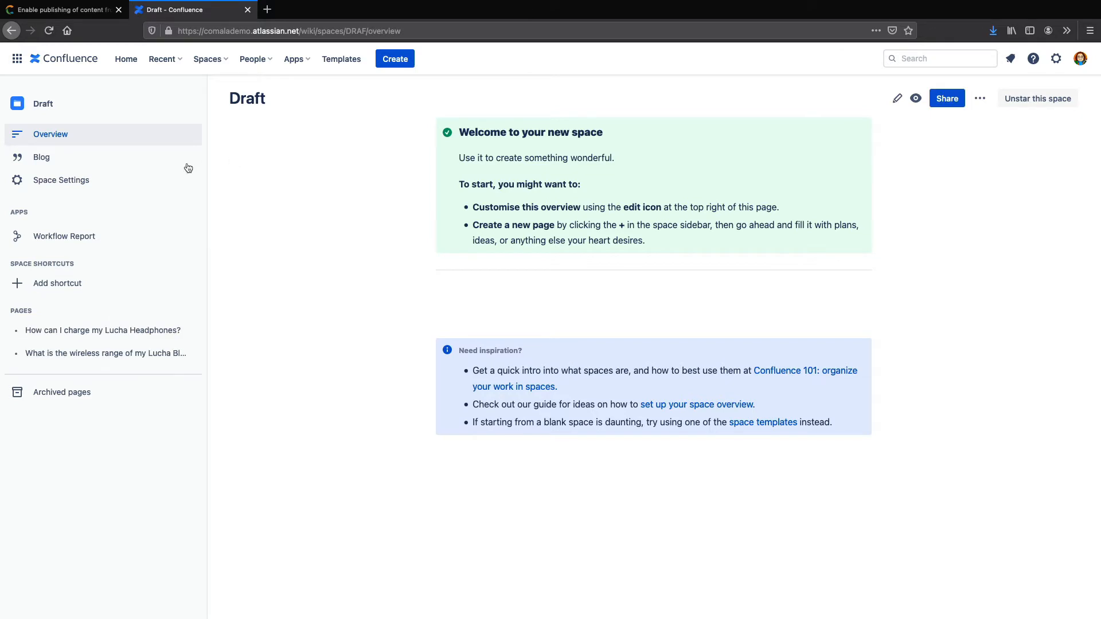
Enable publishing features in the Draft space's settings with Knowledge Base as the target space, and save the configuration
left_click(114, 182)
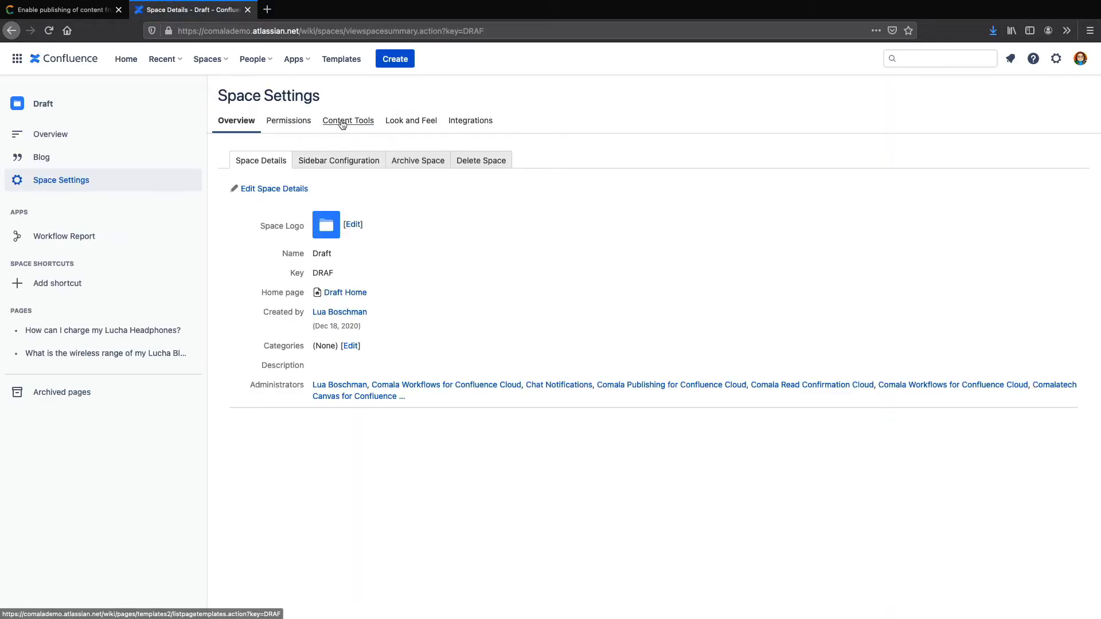
left_click(343, 122)
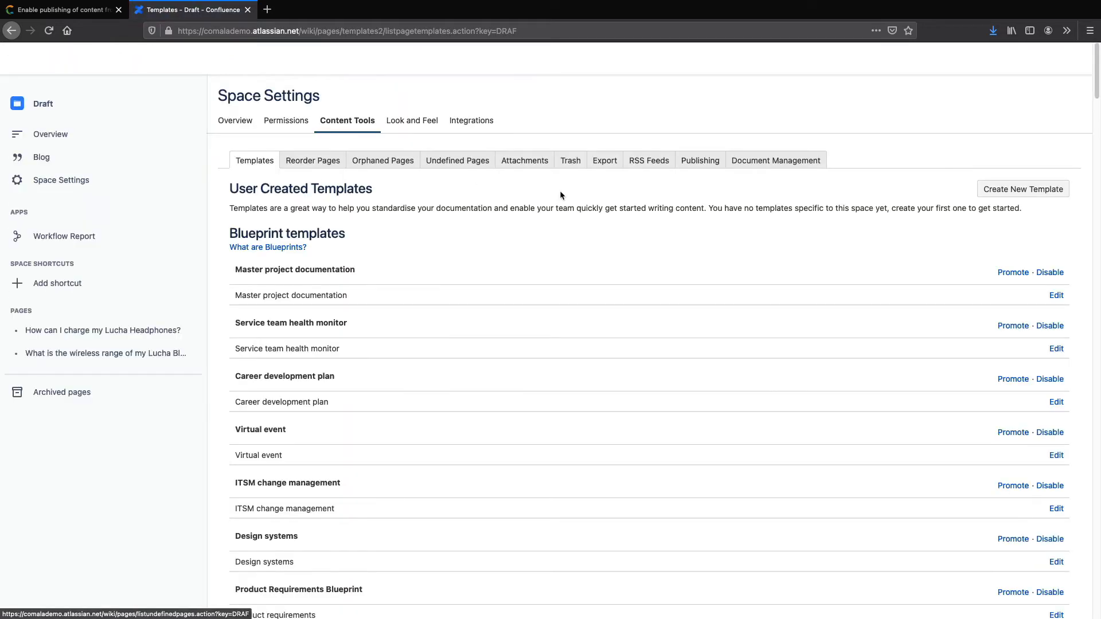
left_click(692, 163)
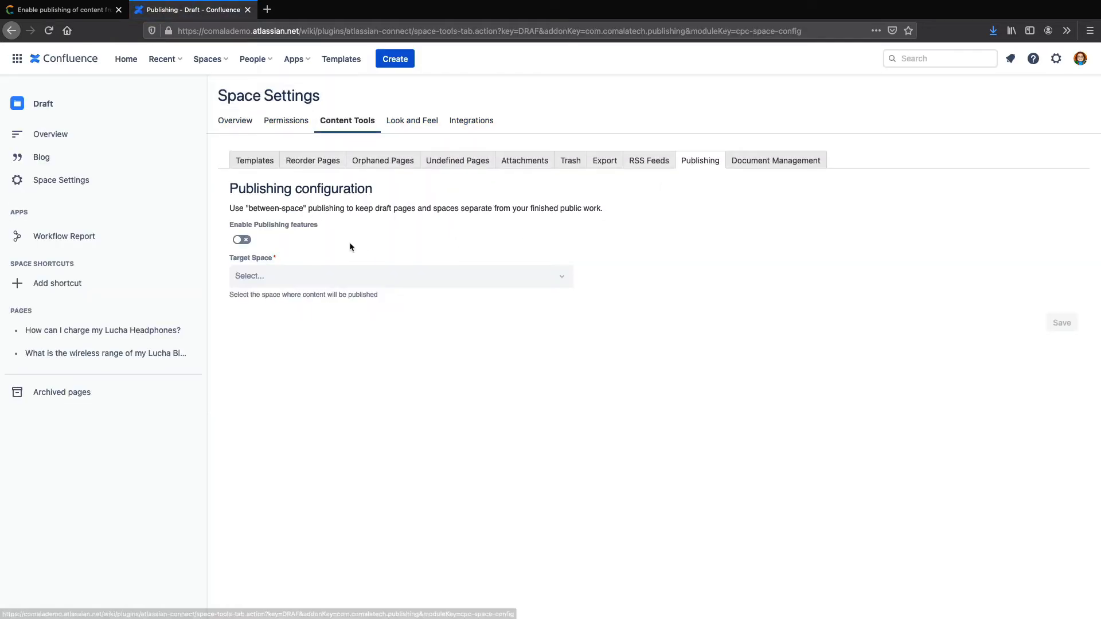
left_click(242, 243)
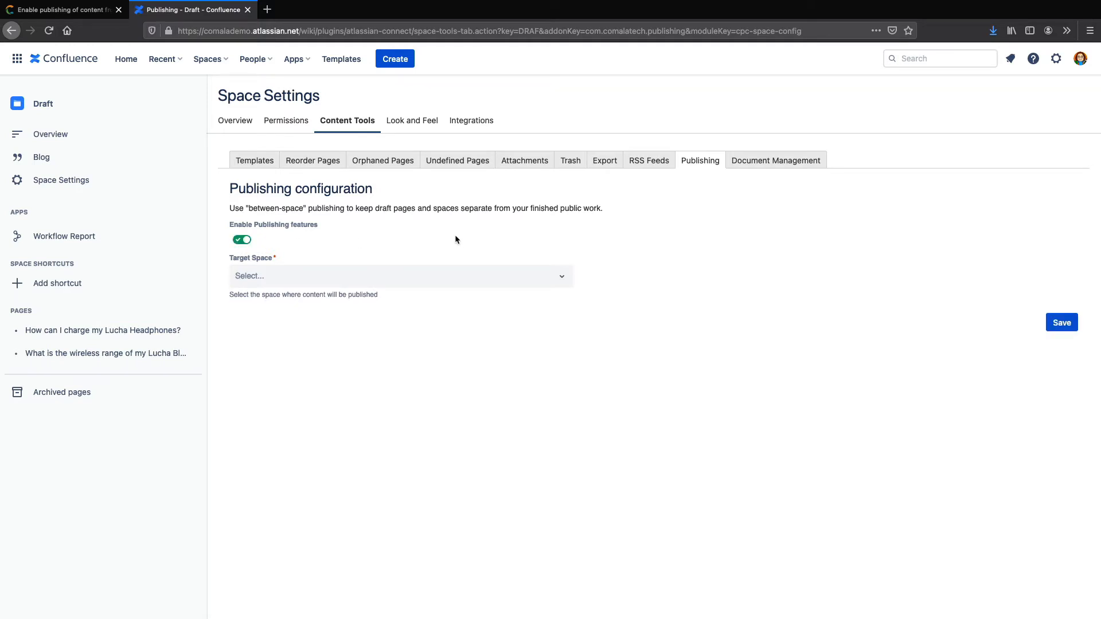
left_click(458, 282)
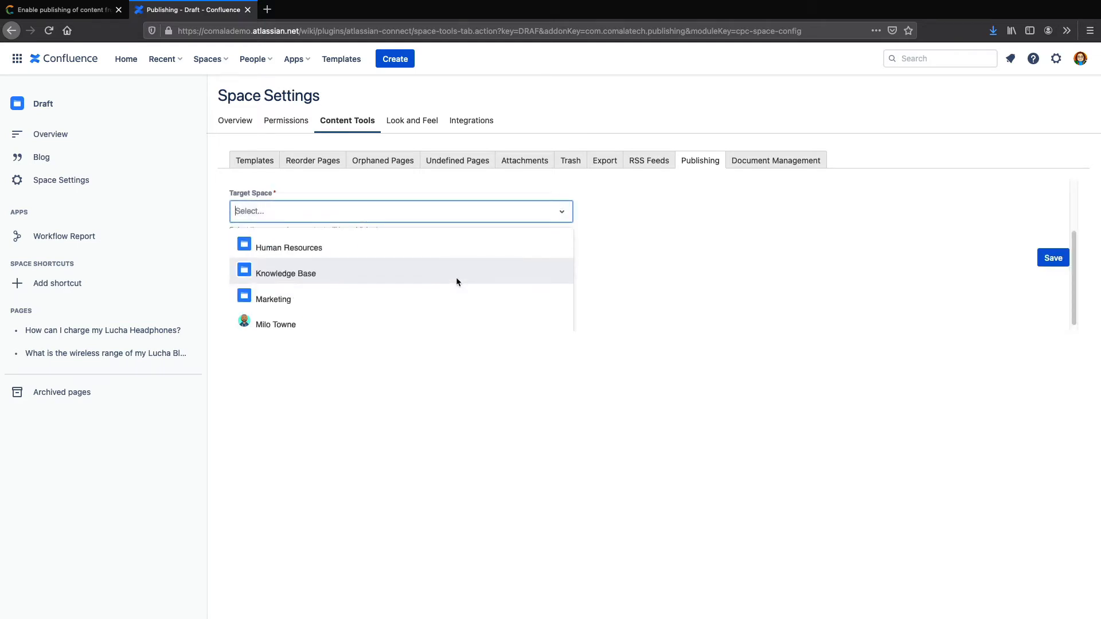
left_click(292, 273)
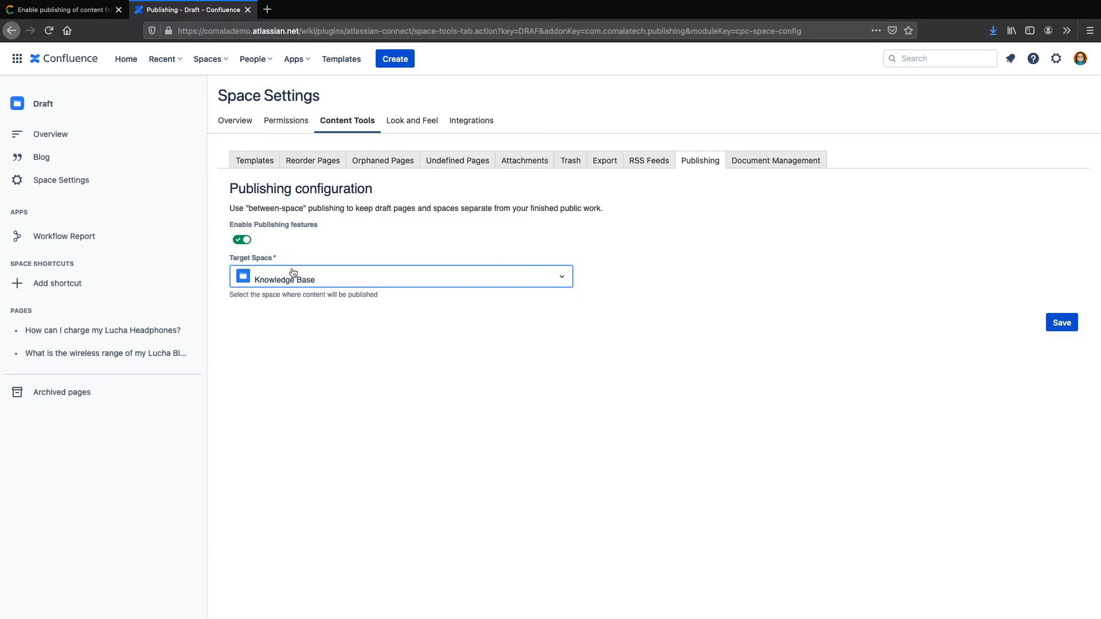
left_click(1064, 332)
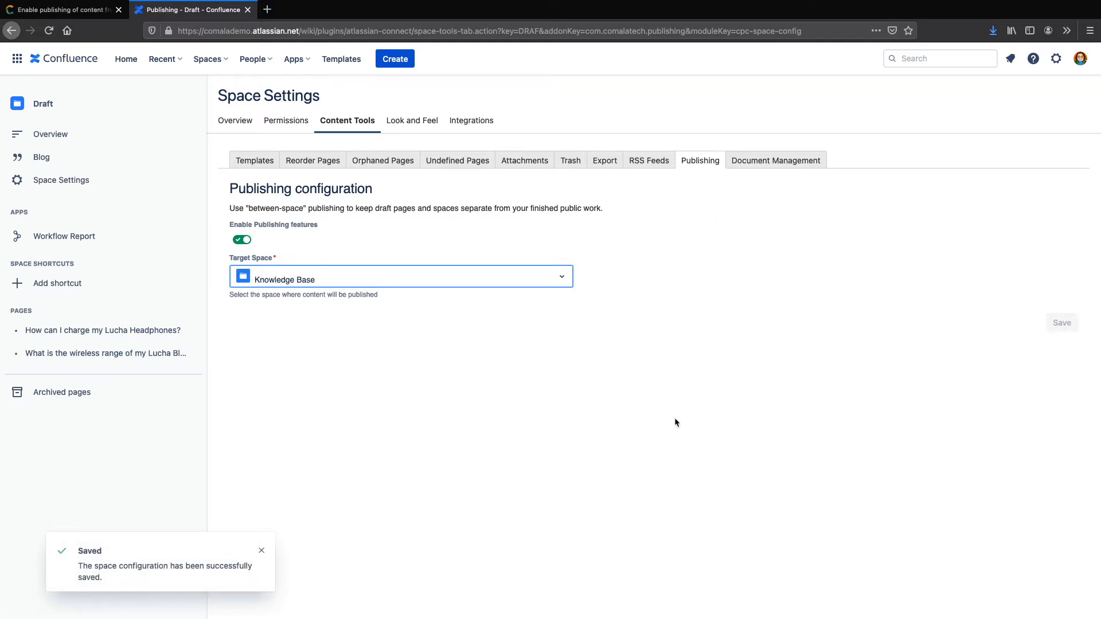
Publish the Draft space's page "How can I charge my Lucha Headphones?" to the target space
left_click(107, 332)
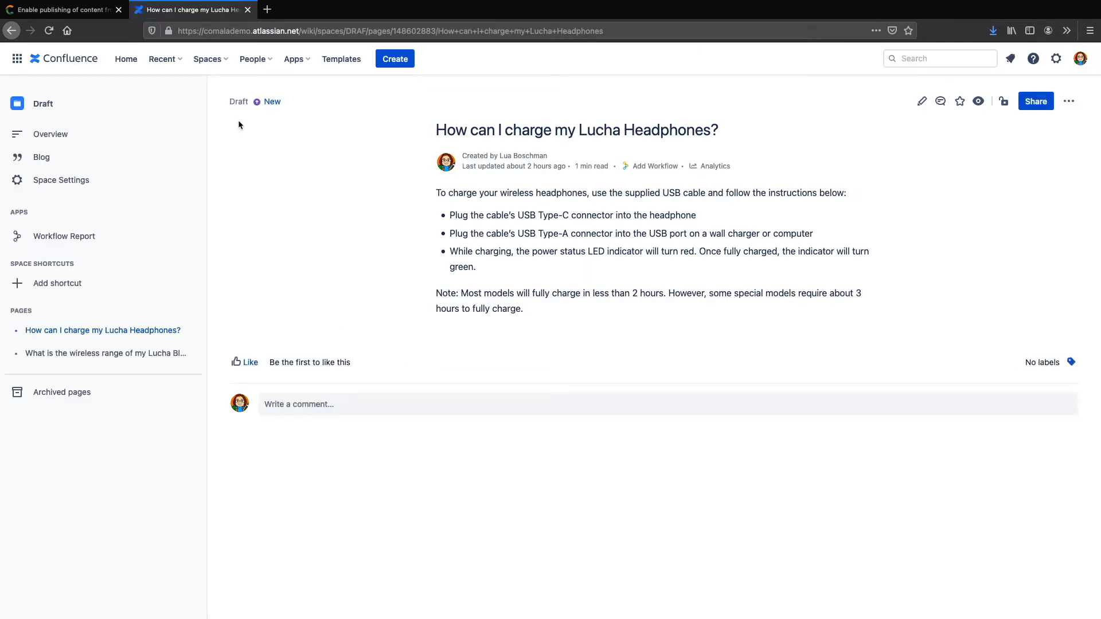
left_click(272, 106)
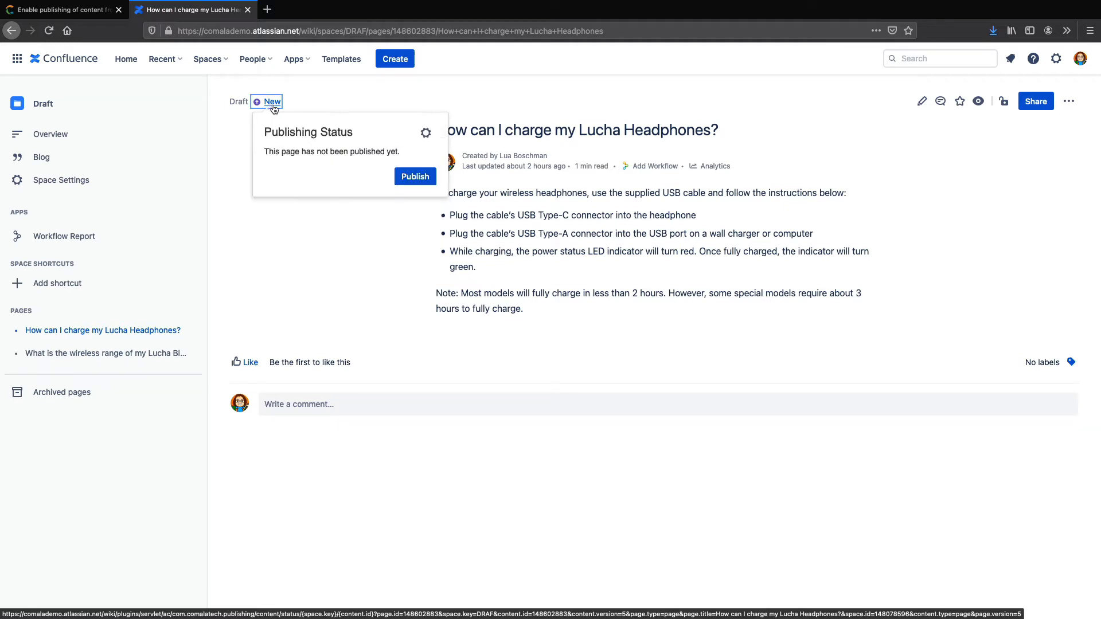
left_click(410, 182)
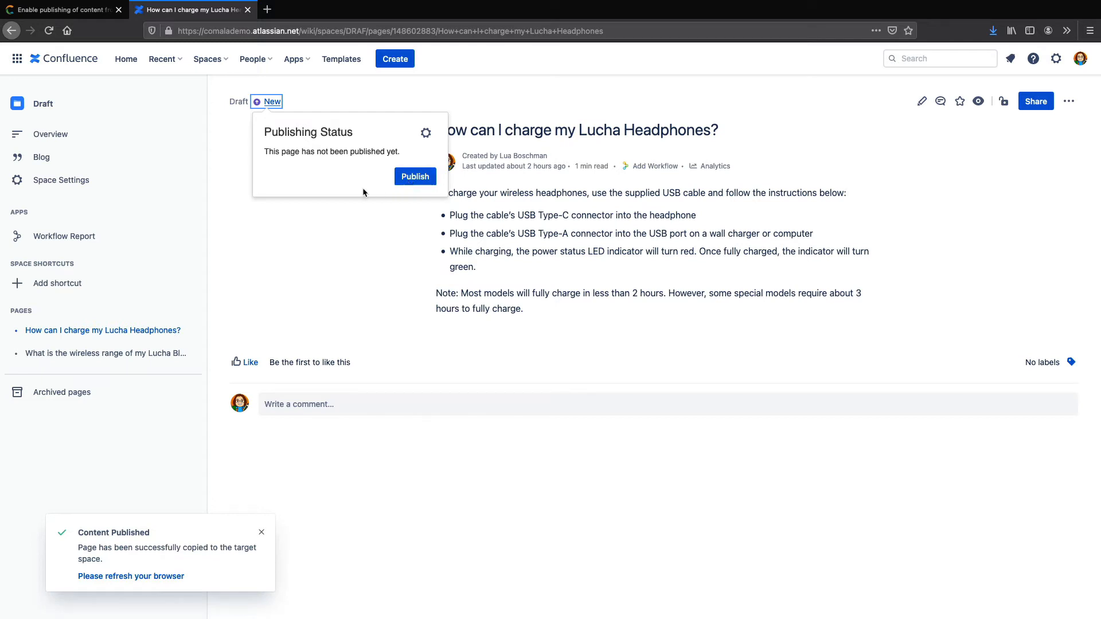
View the published copy of "How can I charge my Lucha Headphones?" in the Knowledge Base space
left_click(208, 59)
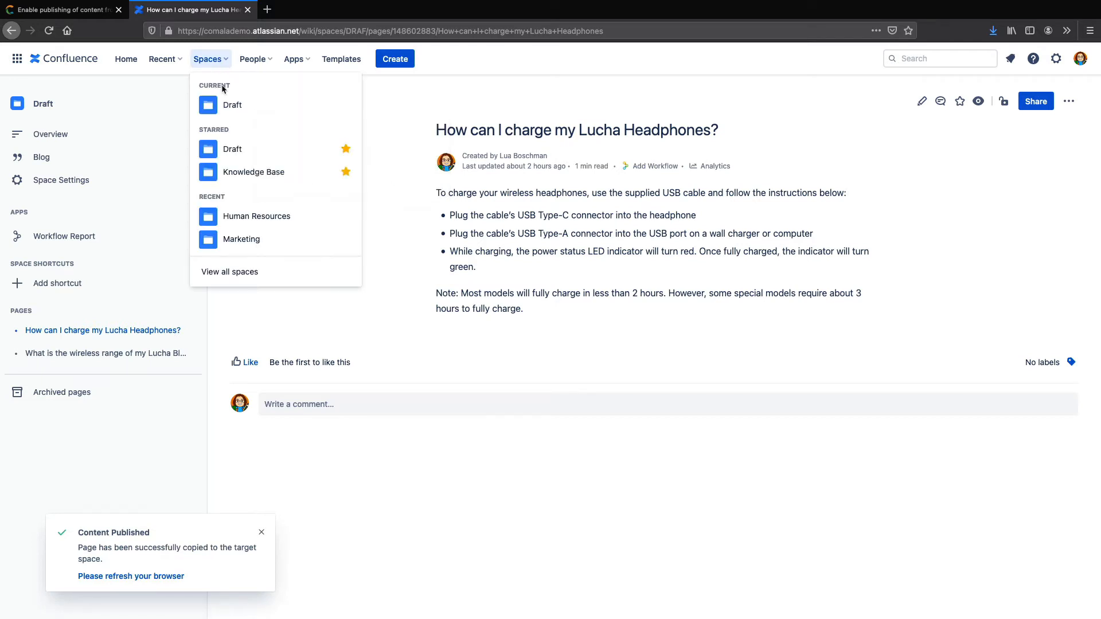
left_click(247, 172)
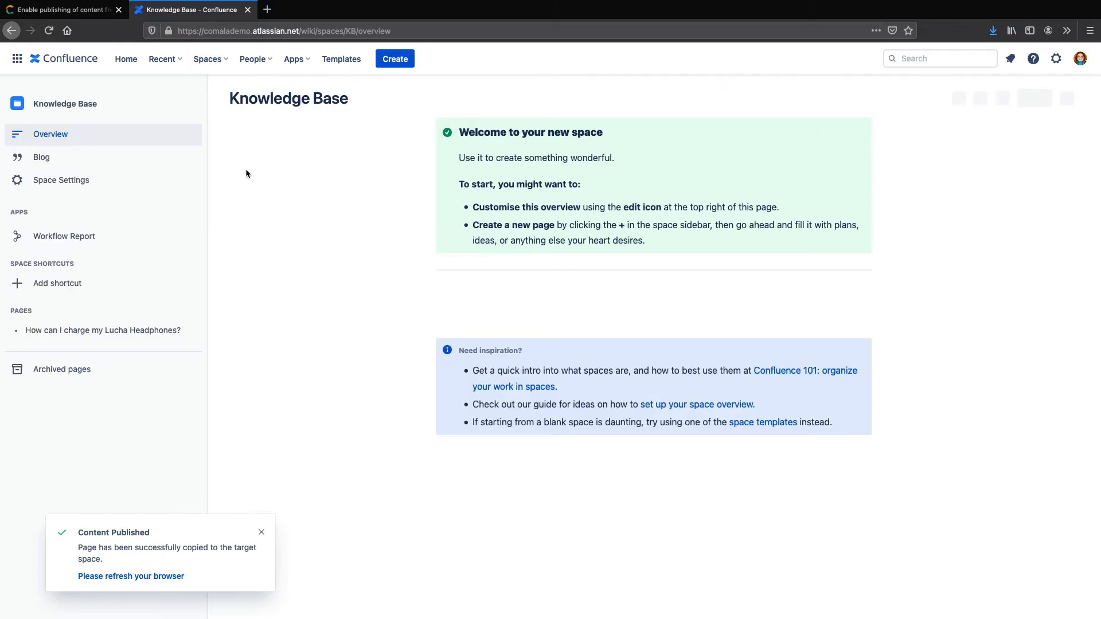
left_click(148, 336)
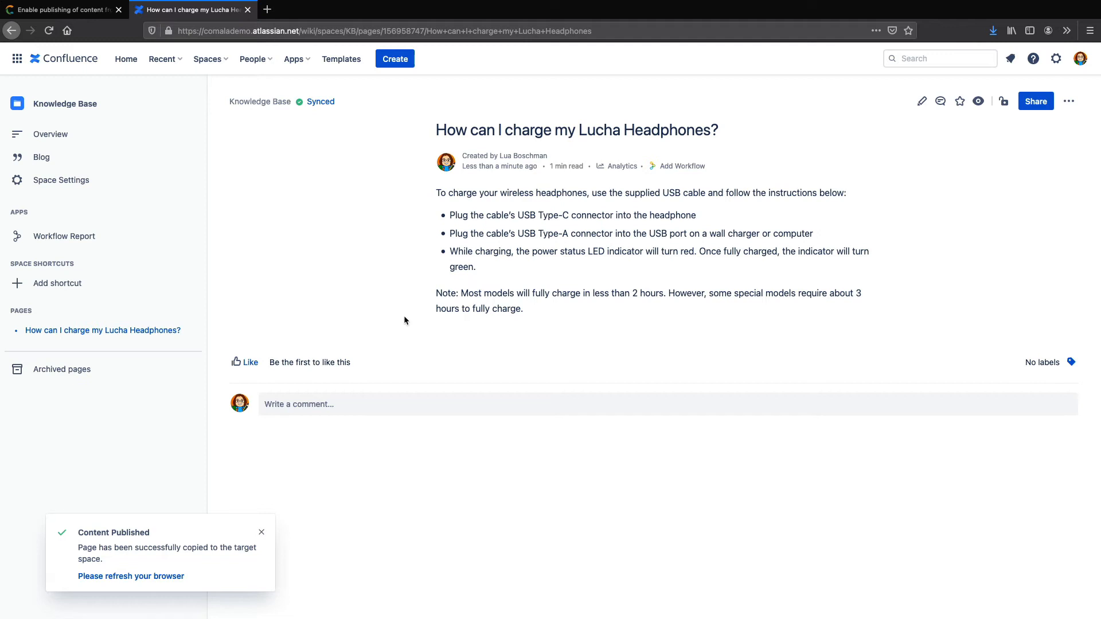
Grant anonymous users the Use Confluence permission in the site's global permissions and save the change
left_click(1051, 62)
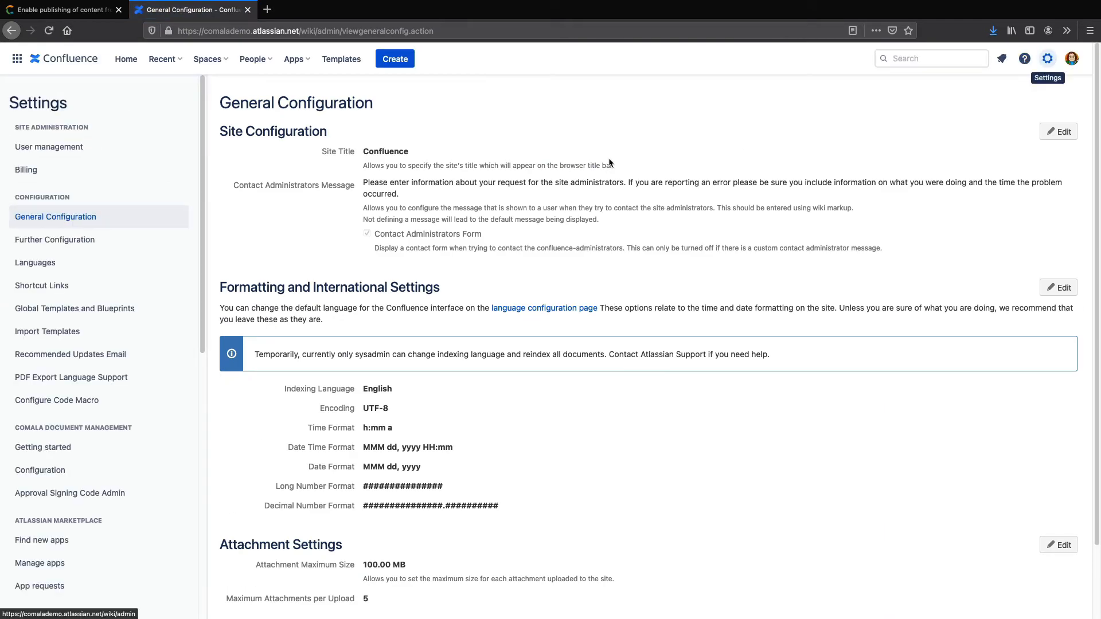
scroll(181, 256, "down", 5)
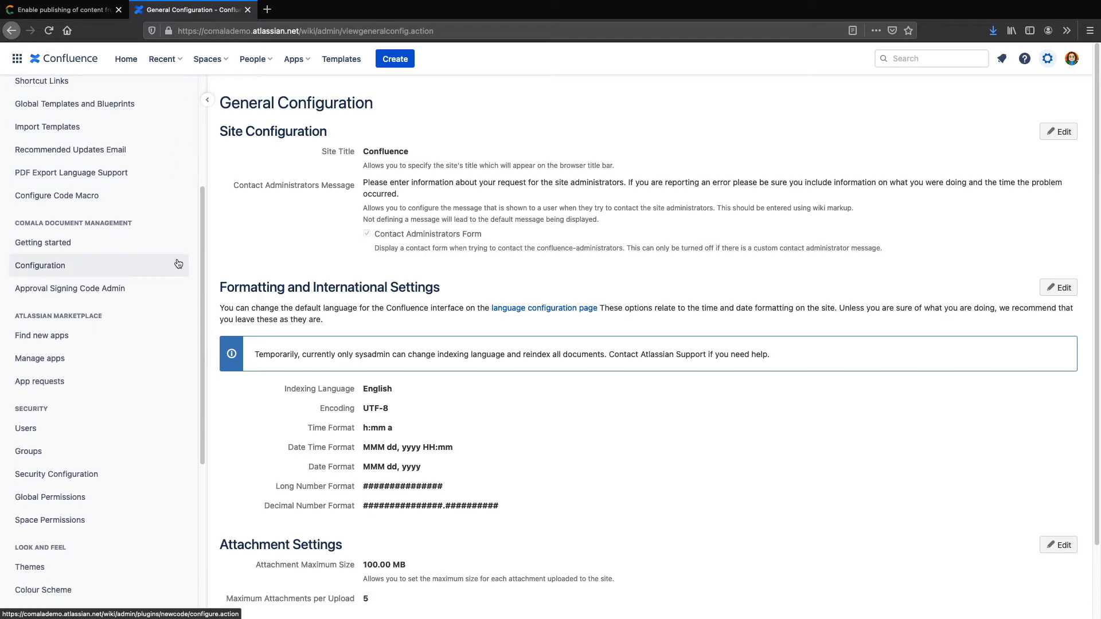
scroll(177, 259, "down", 2)
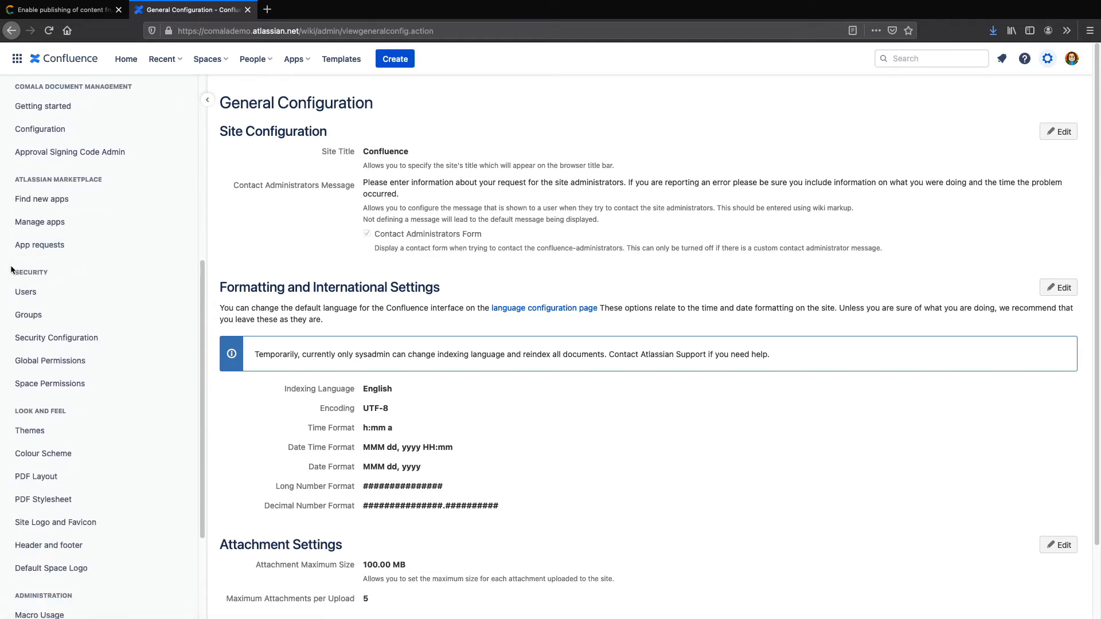
left_click(73, 365)
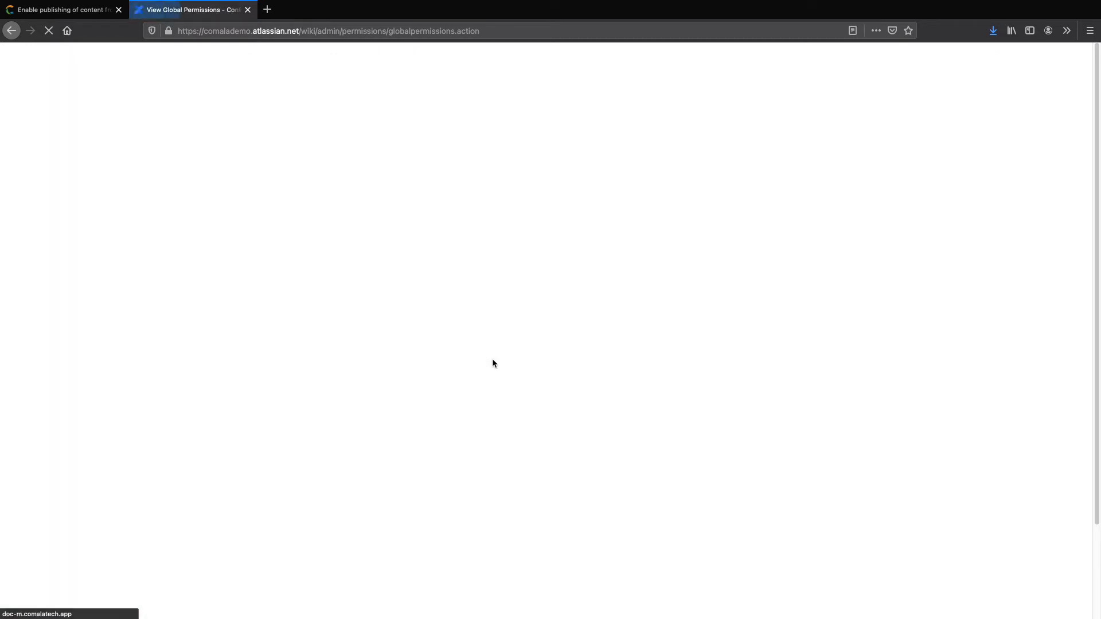
scroll(492, 362, "down", 1)
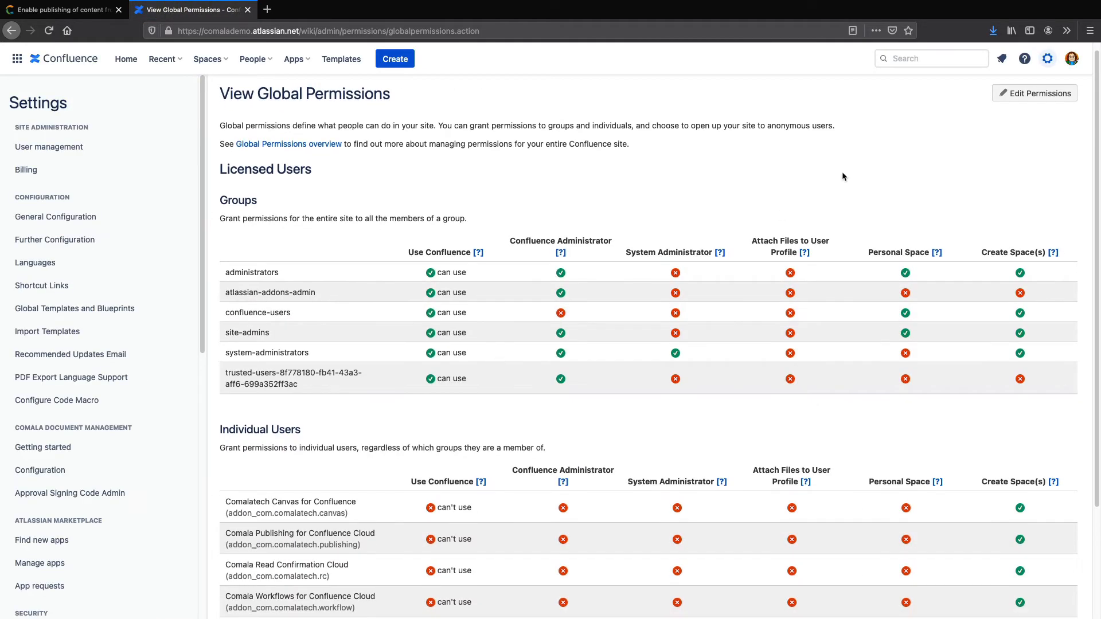
left_click(1032, 98)
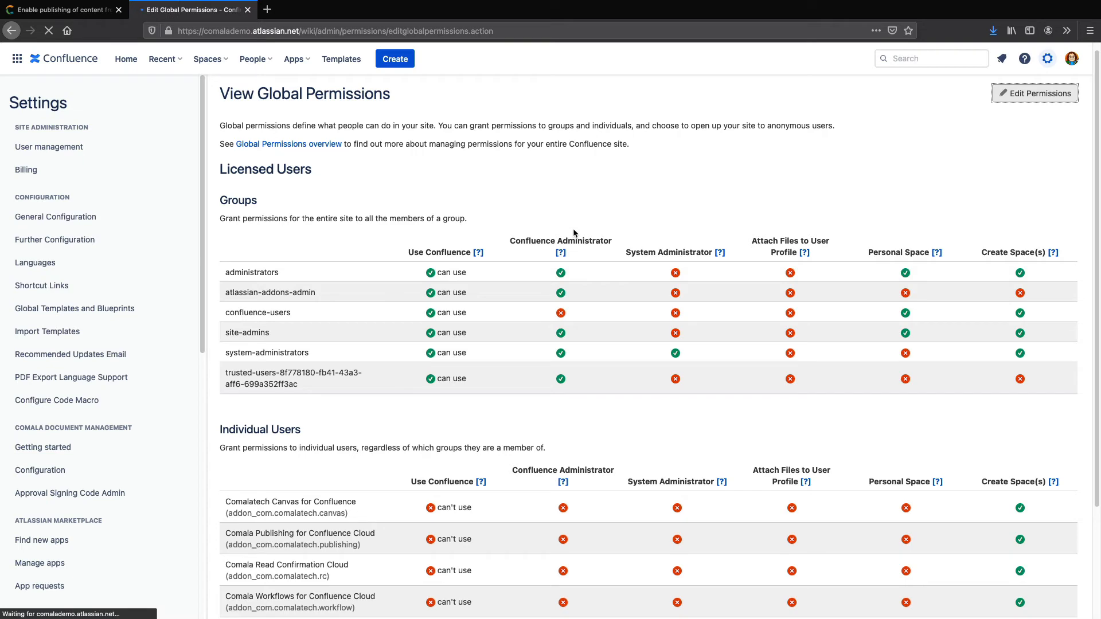
scroll(572, 229, "down", 5)
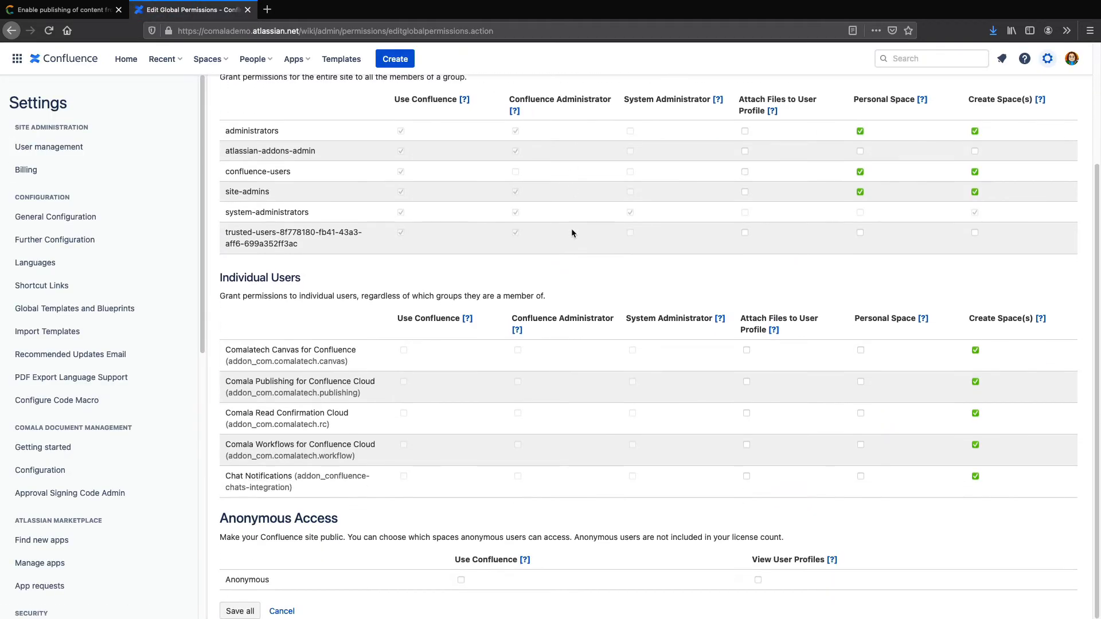
left_click(461, 581)
left_click(239, 612)
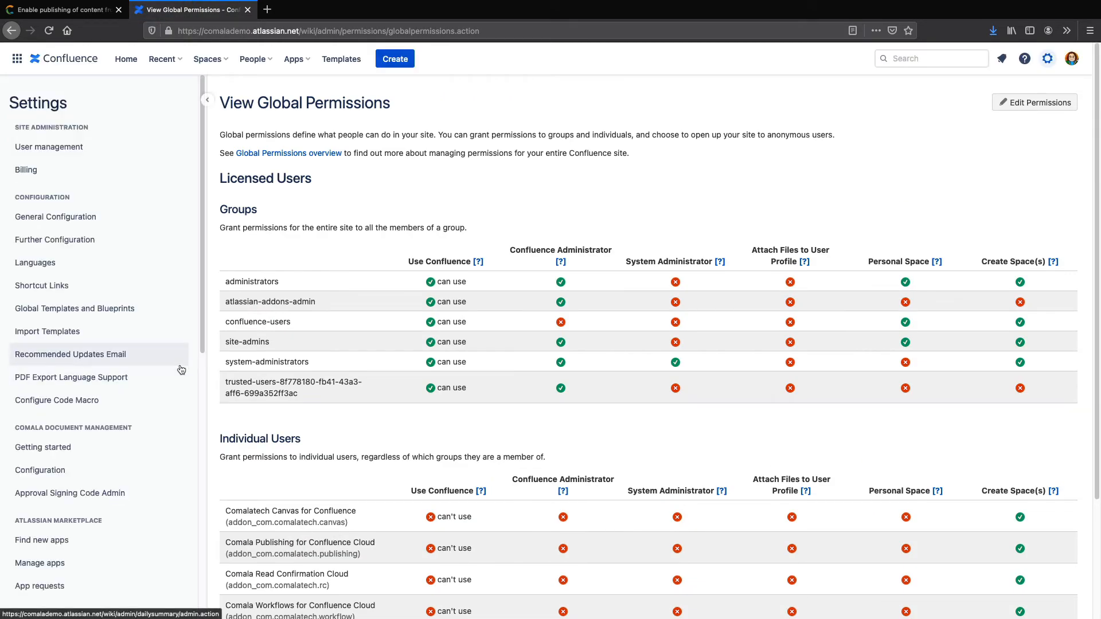
Grant anonymous users the View permission for the Knowledge Base space and save the space permissions
scroll(150, 414, "down", 10)
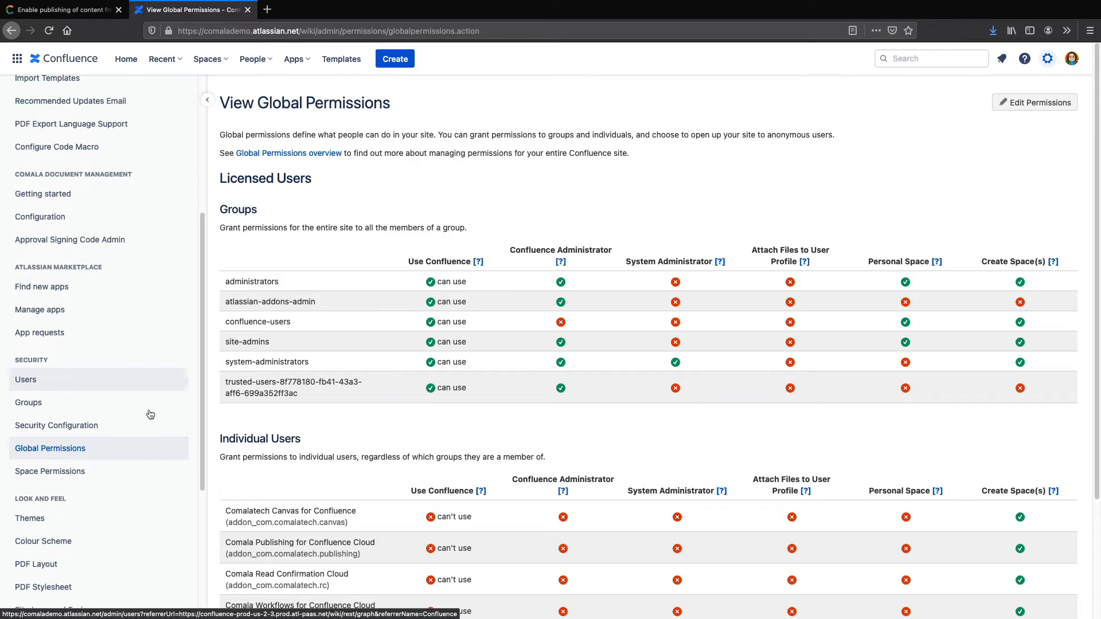
left_click(86, 476)
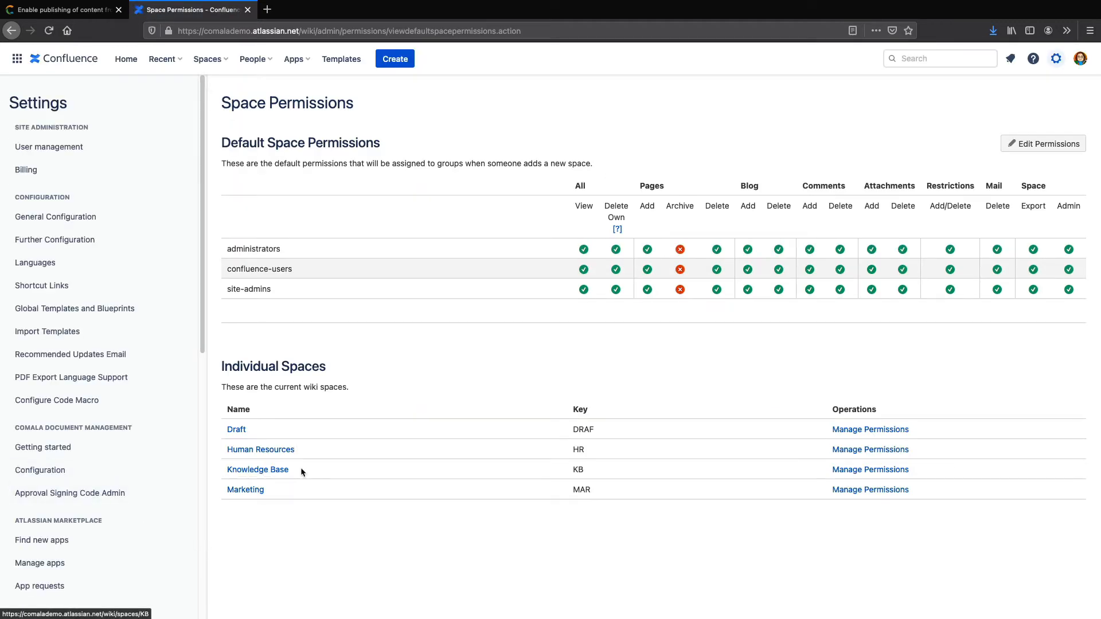
left_click(861, 475)
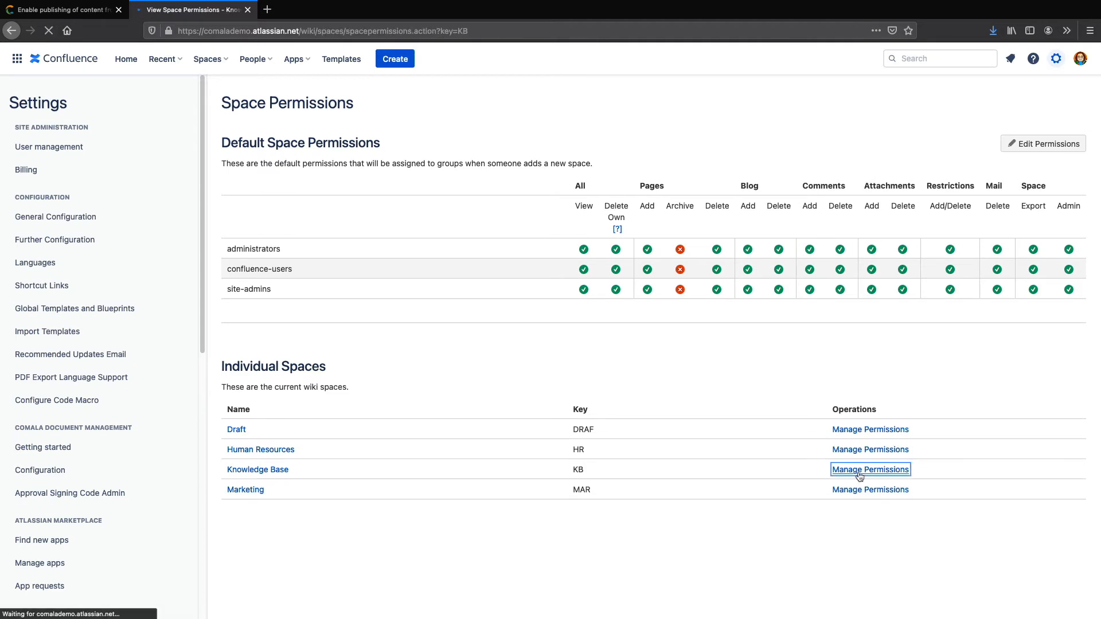
scroll(858, 477, "down", 4)
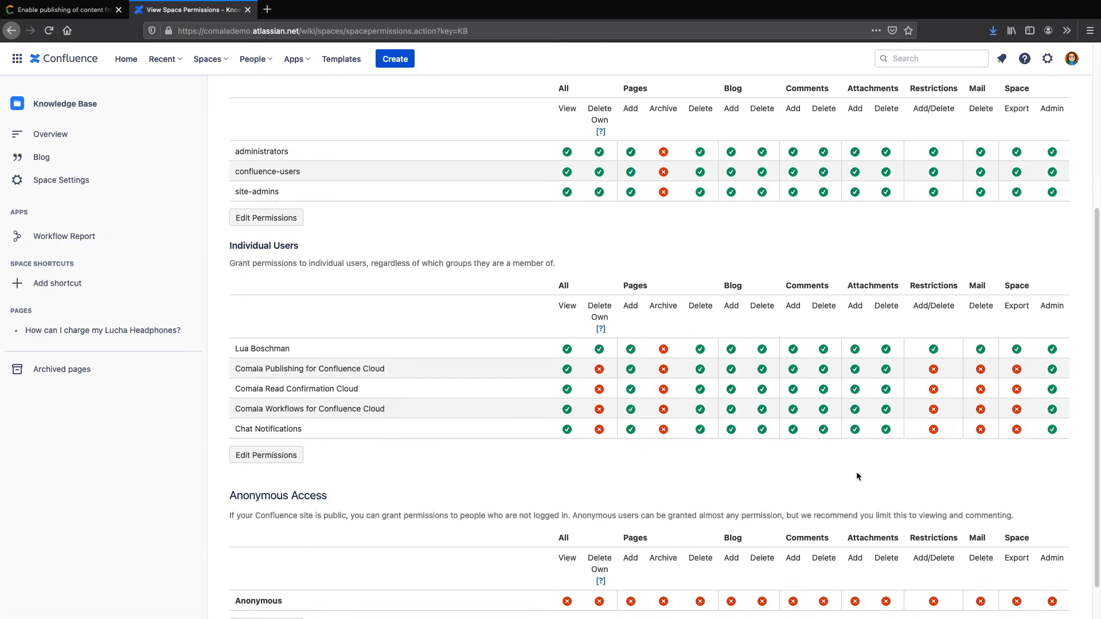
scroll(857, 476, "down", 1)
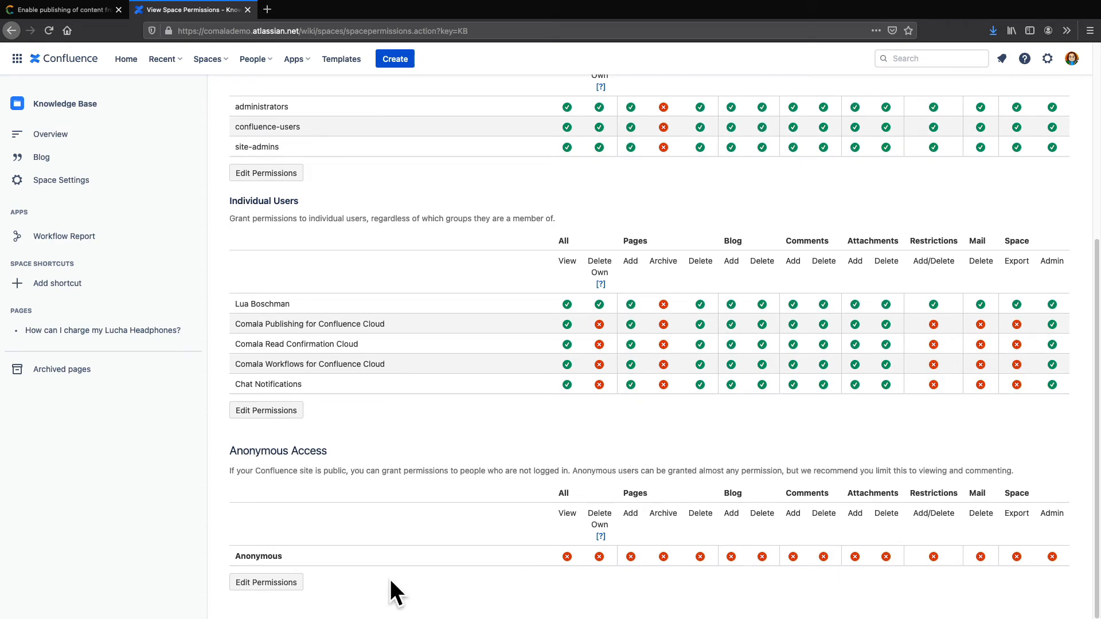
left_click(271, 582)
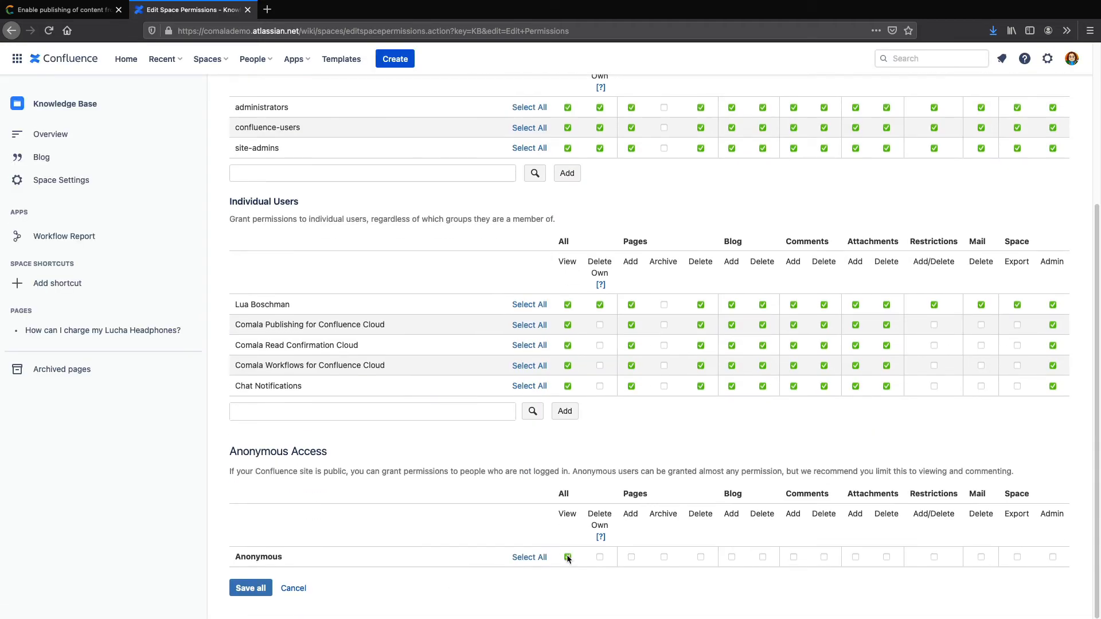
left_click(249, 588)
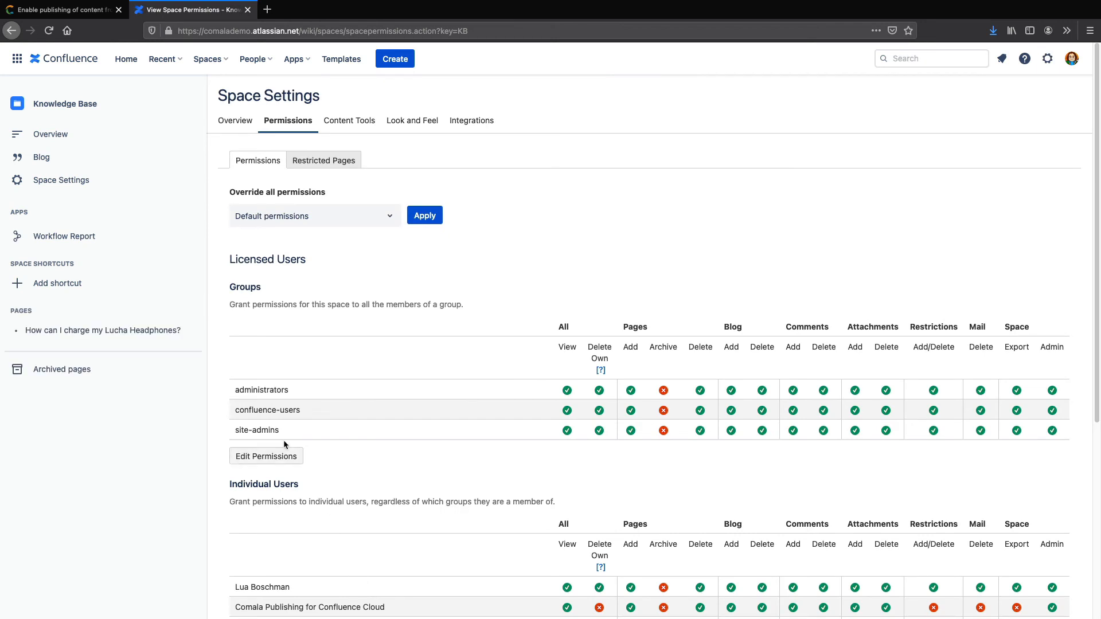
Copy the web address of the Knowledge Base page "How can I charge my Lucha Headphones?"
left_click(147, 331)
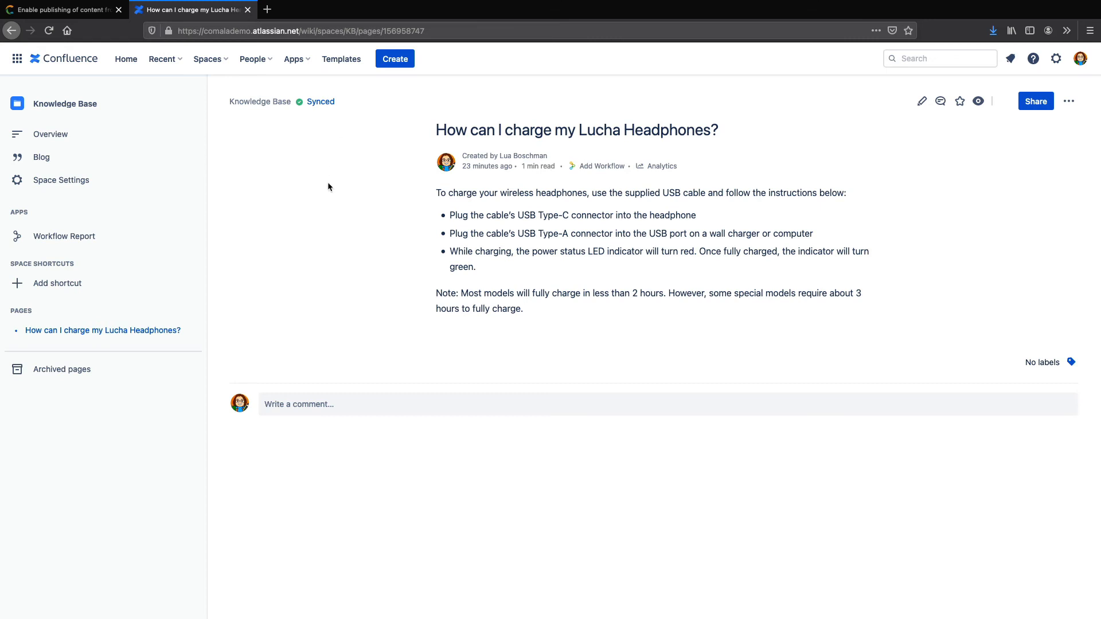
left_click(440, 31)
right_click(439, 31)
left_click(459, 64)
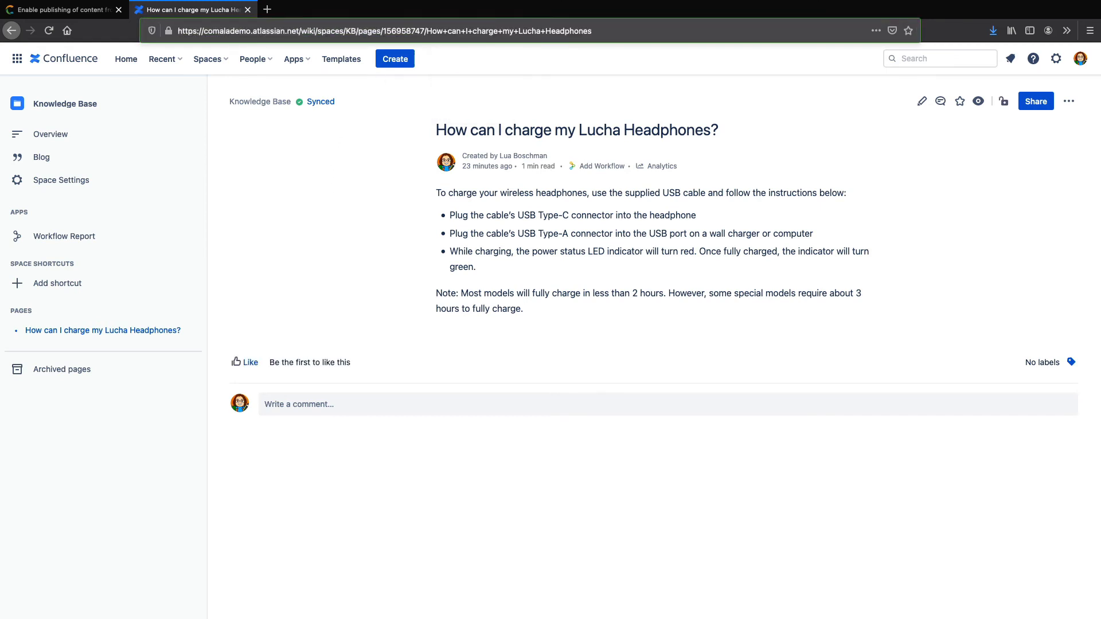
Load the copied page address in a new private browser window to view it without being logged in
key("super+shift+p")
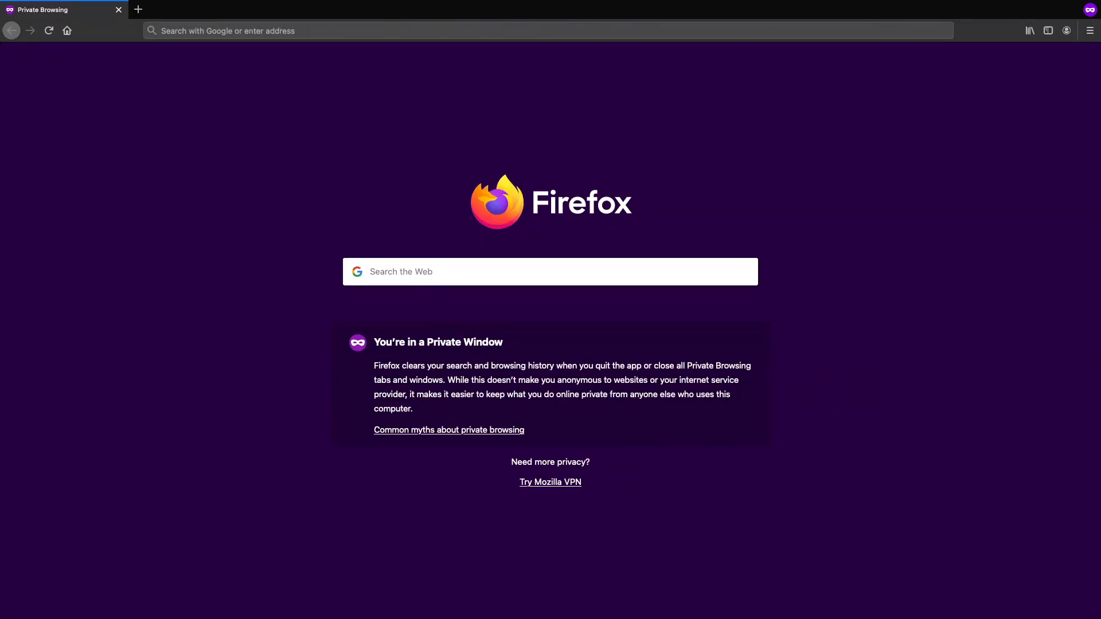
left_click(281, 27)
right_click(281, 26)
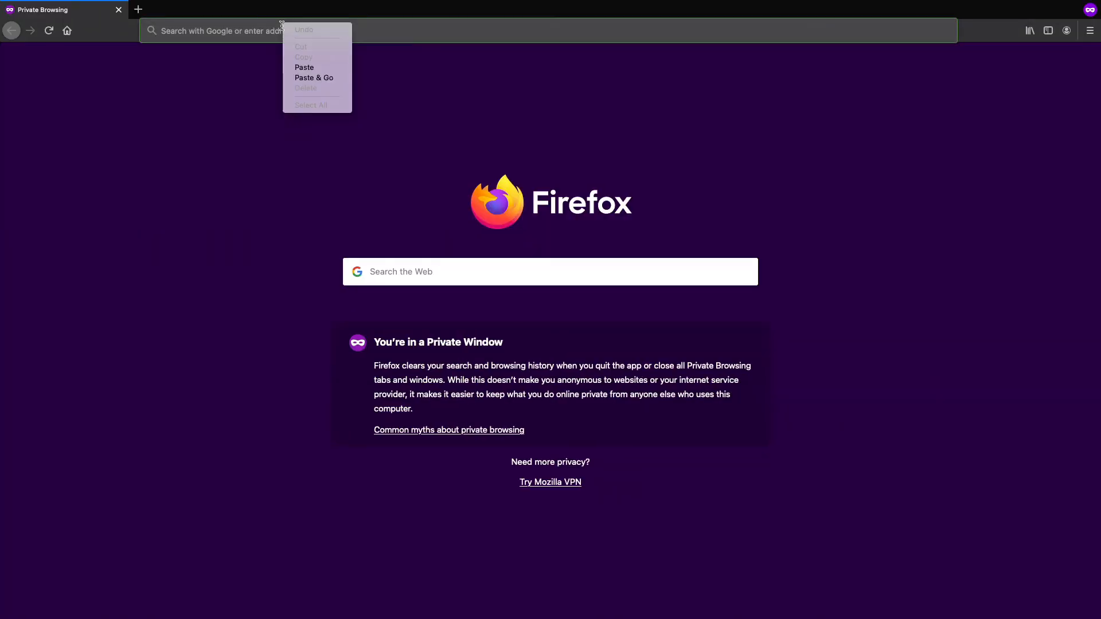
left_click(303, 80)
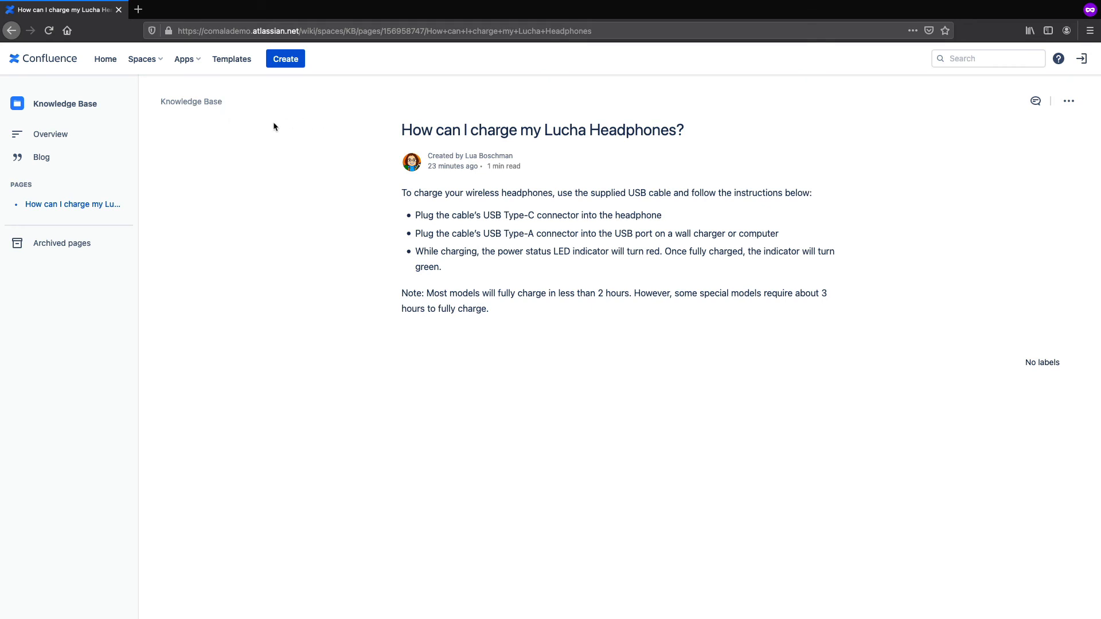
Check which spaces an anonymous visitor can access and view the Knowledge Base space's overview
left_click(159, 60)
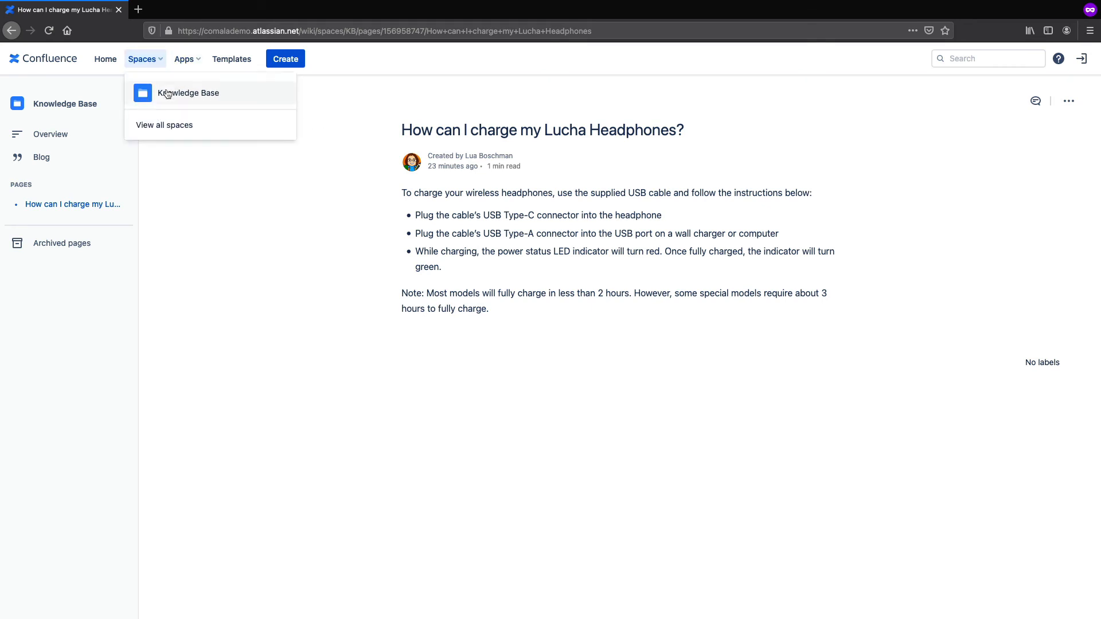
left_click(171, 127)
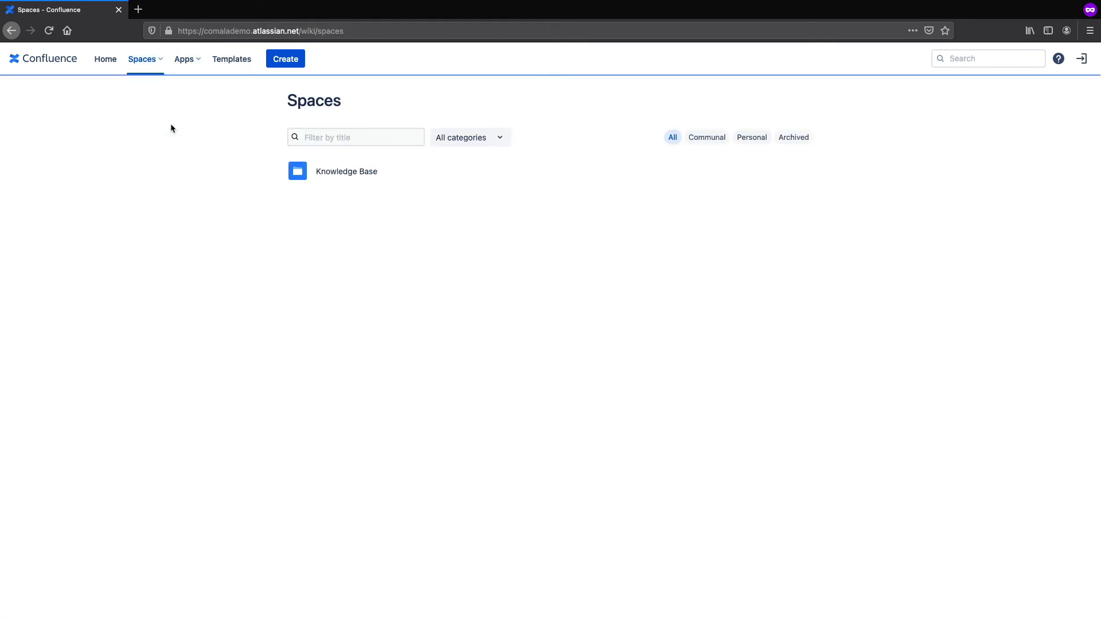
left_click(352, 180)
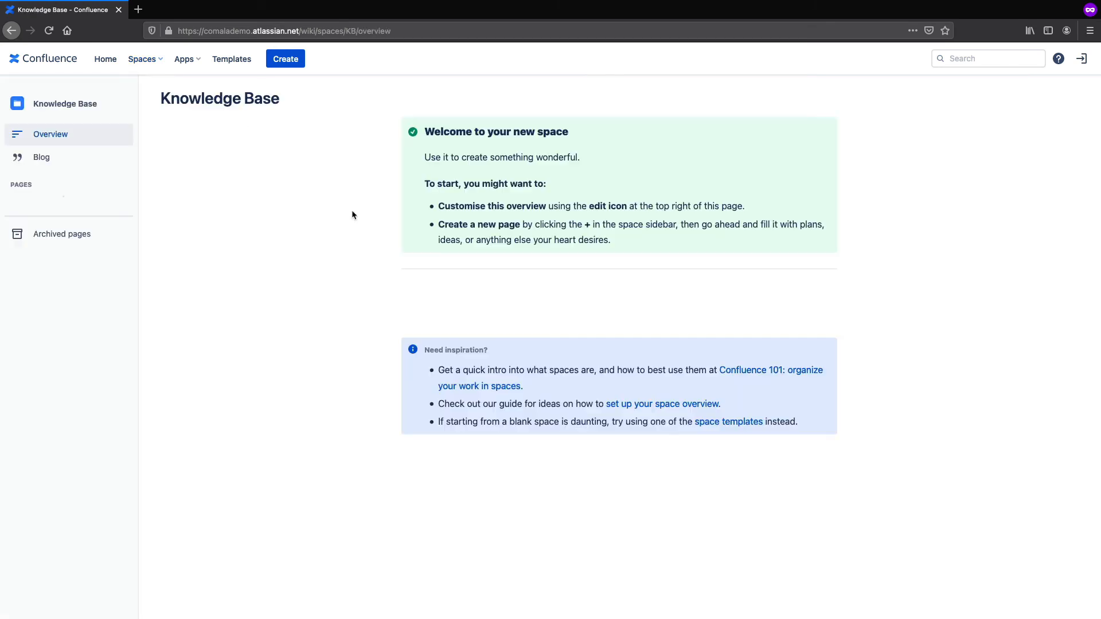